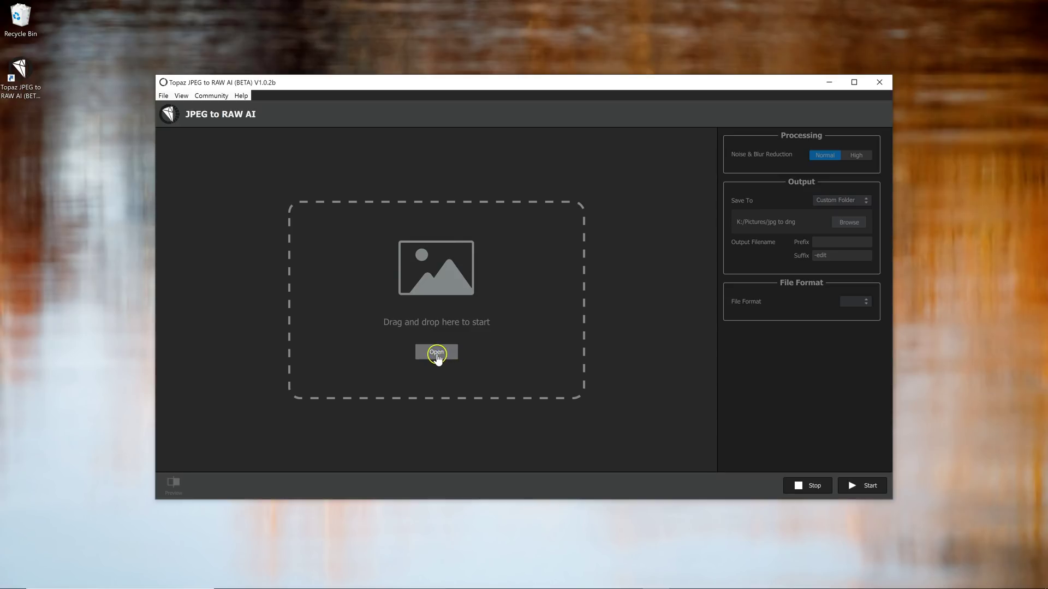
left_click(436, 352)
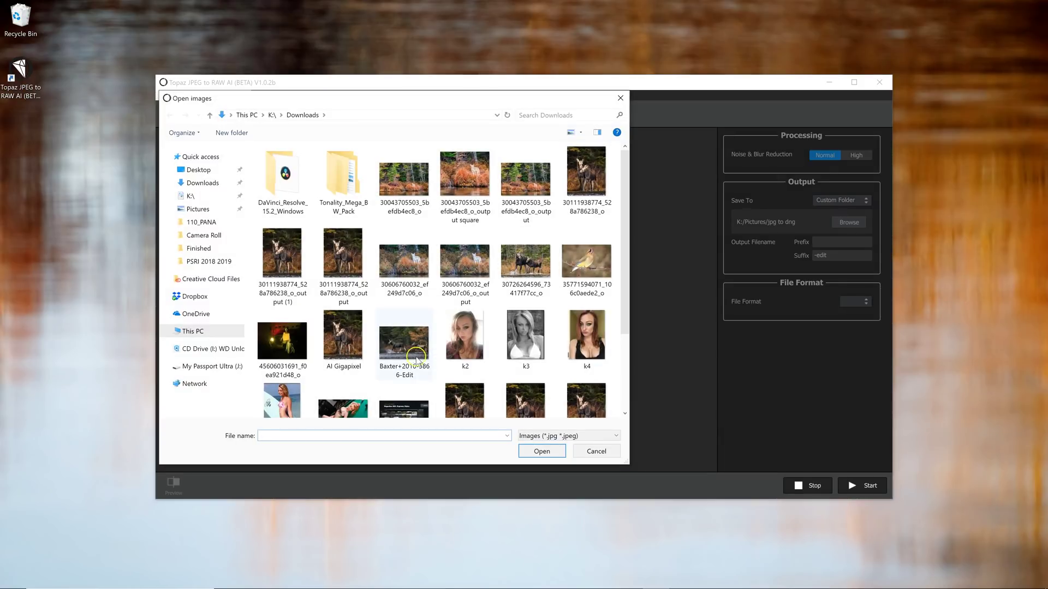
scroll(318, 360, "down", 1)
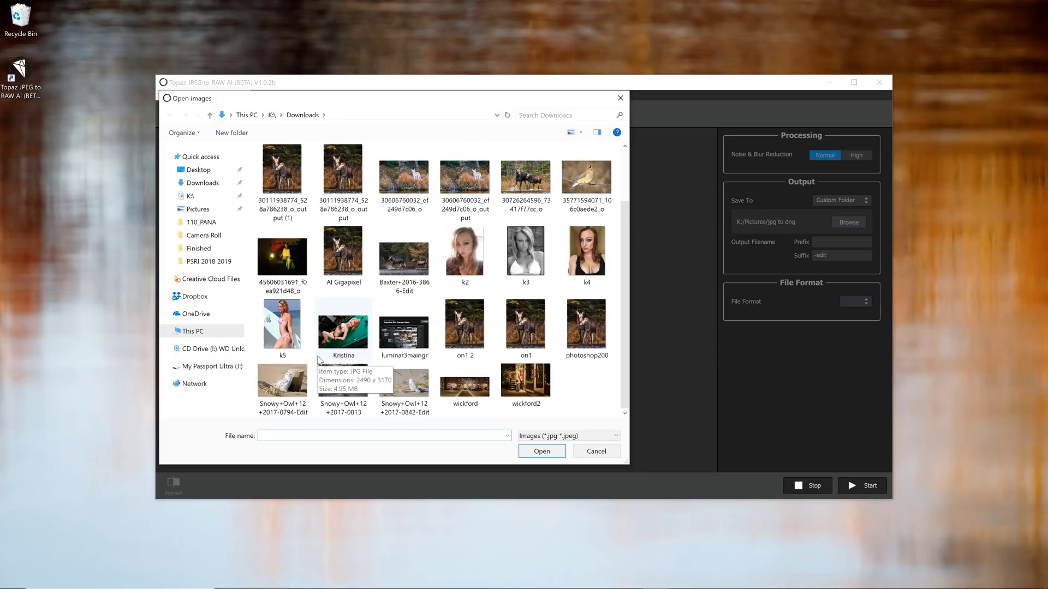
left_click(281, 258)
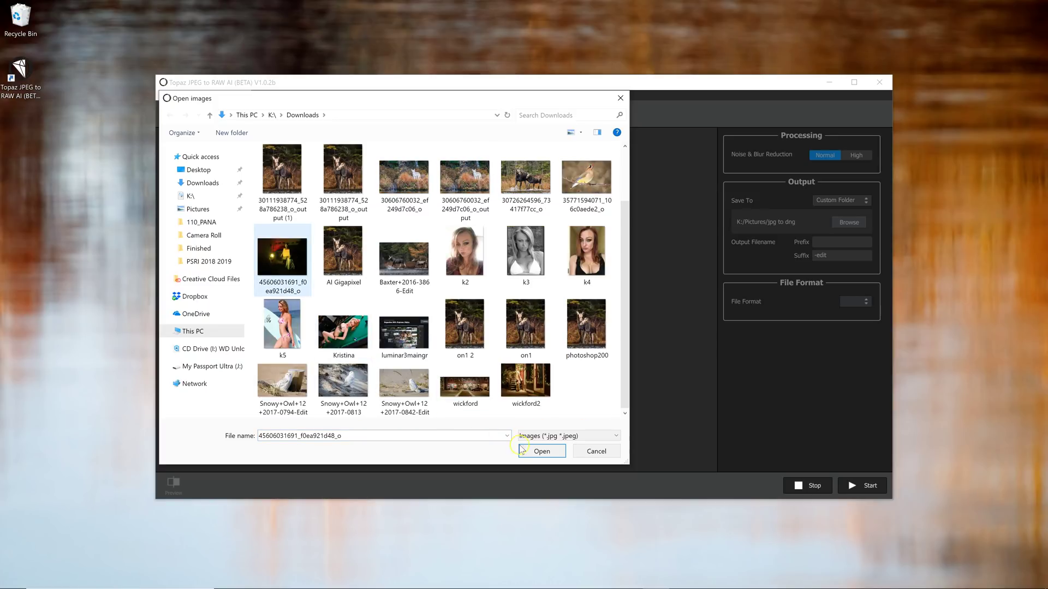
left_click(535, 452)
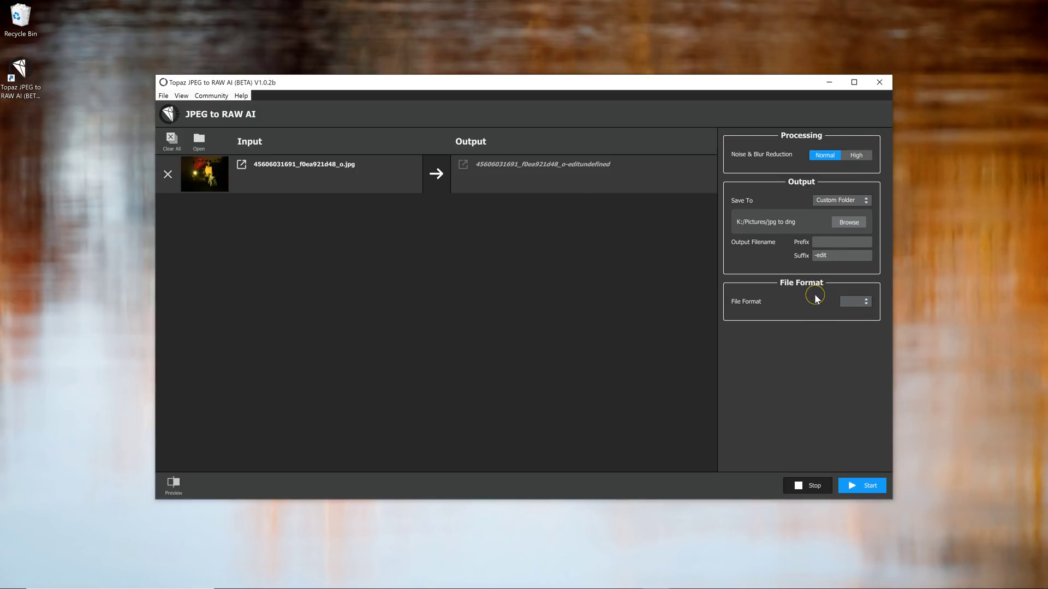
left_click(766, 155)
left_click(863, 301)
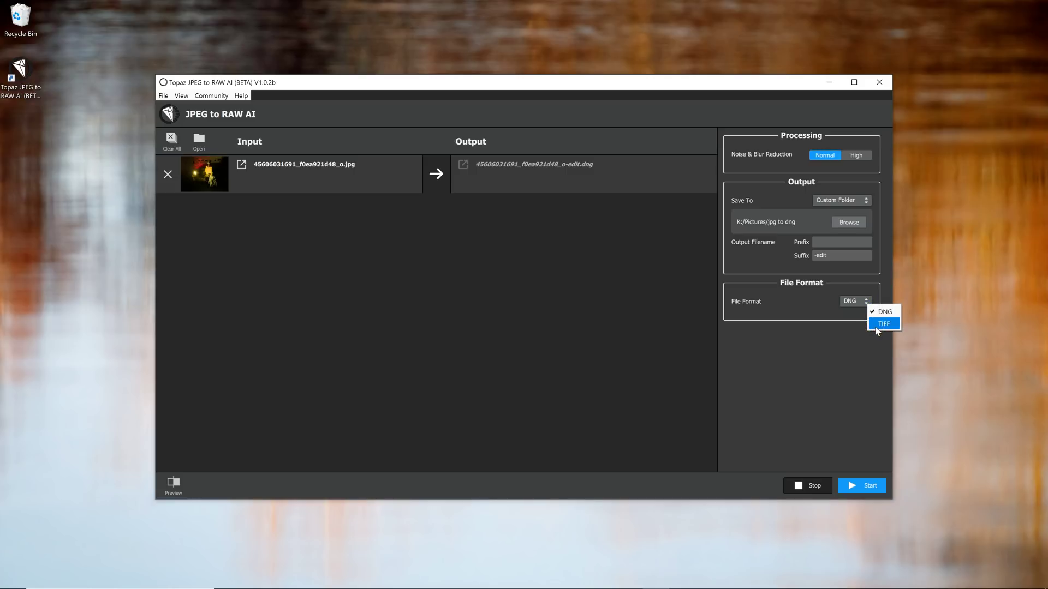
left_click(882, 313)
Start converting the night photo to DNG
left_click(860, 487)
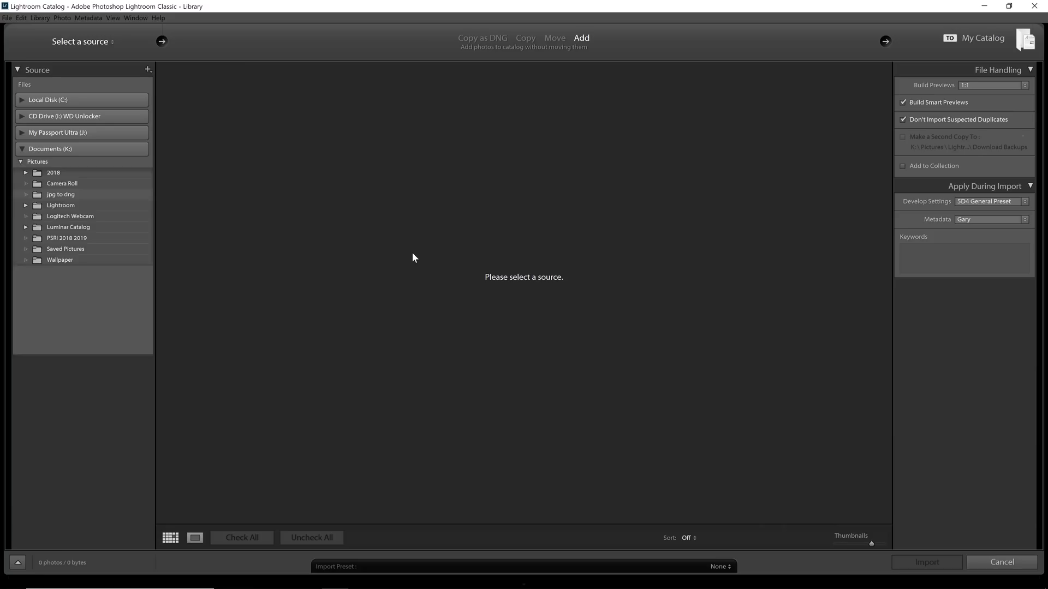
Show the jpg to dng folder's photos, inspect each, and exclude the TIFF from import
left_click(125, 263)
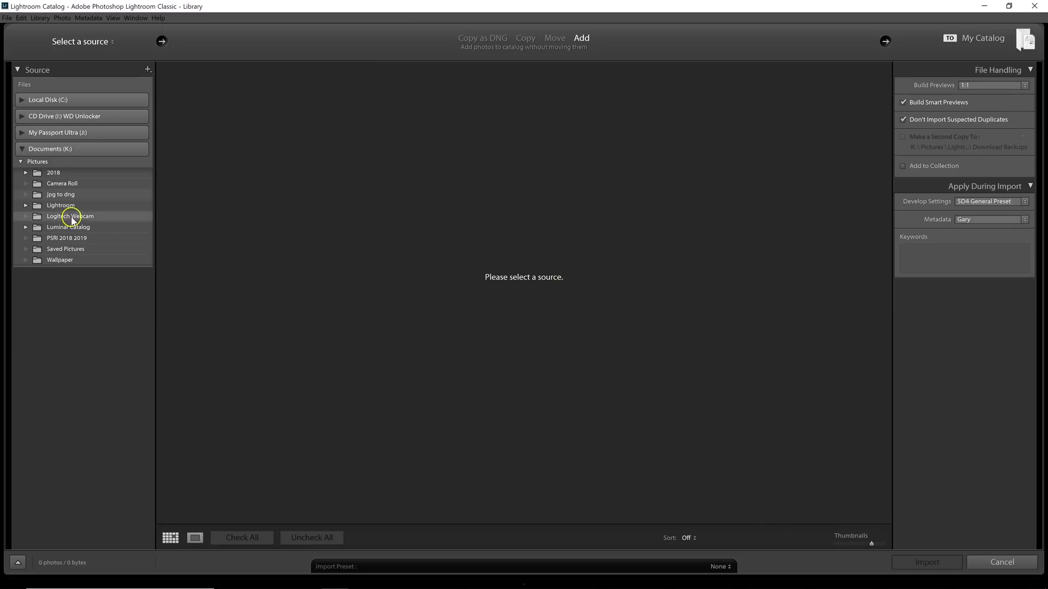
left_click(44, 194)
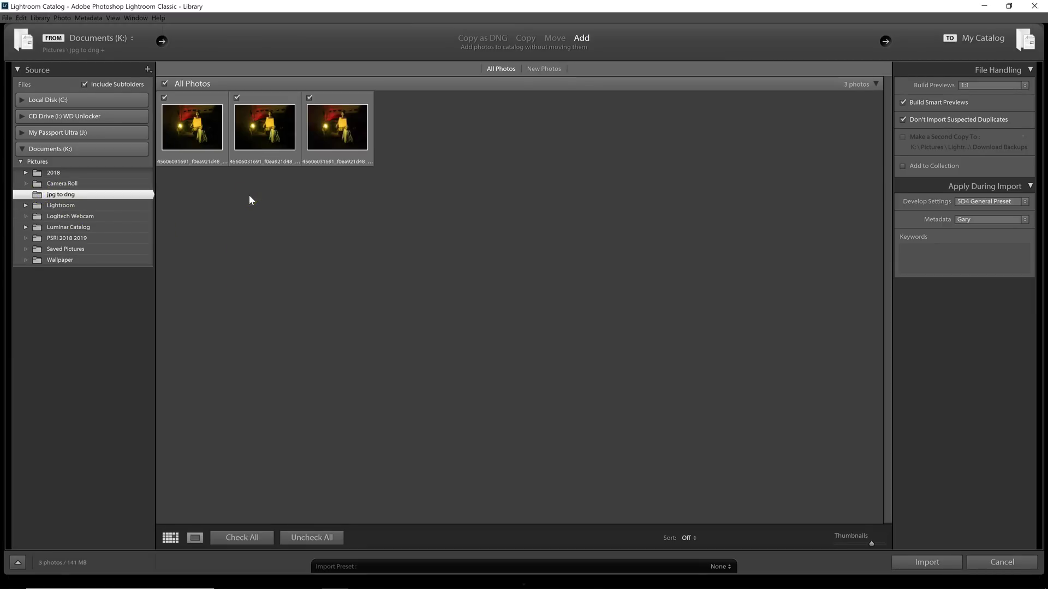
left_click(281, 164)
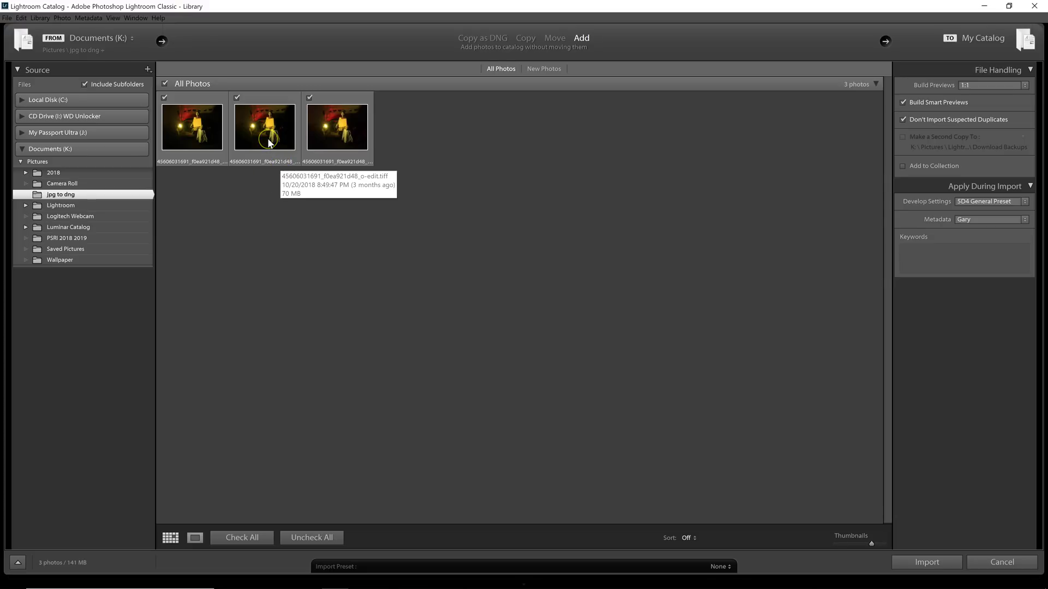
left_click(269, 143)
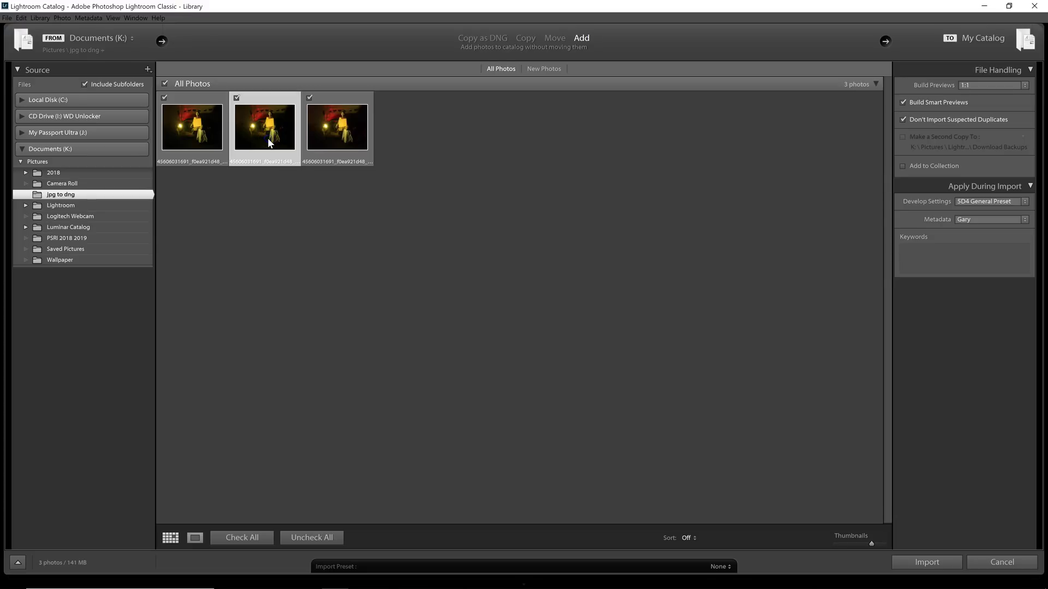
left_click(187, 139)
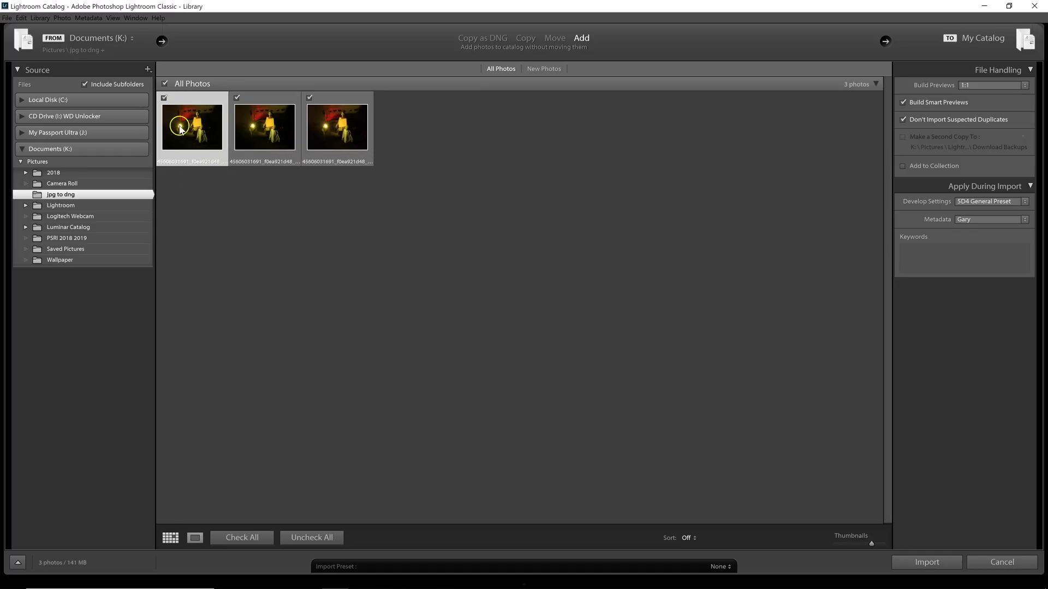
left_click(324, 128)
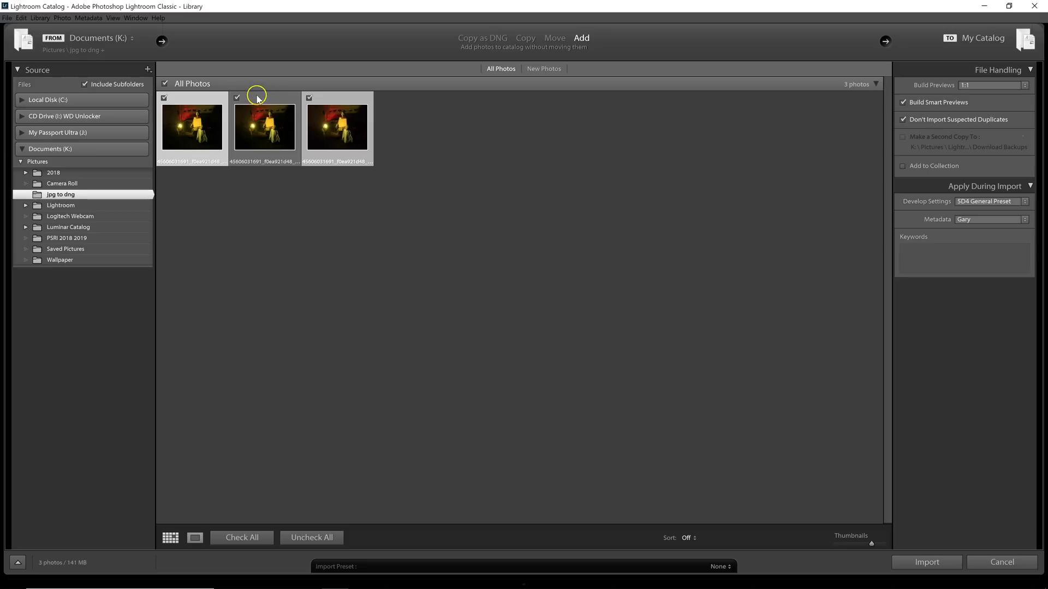
left_click(237, 98)
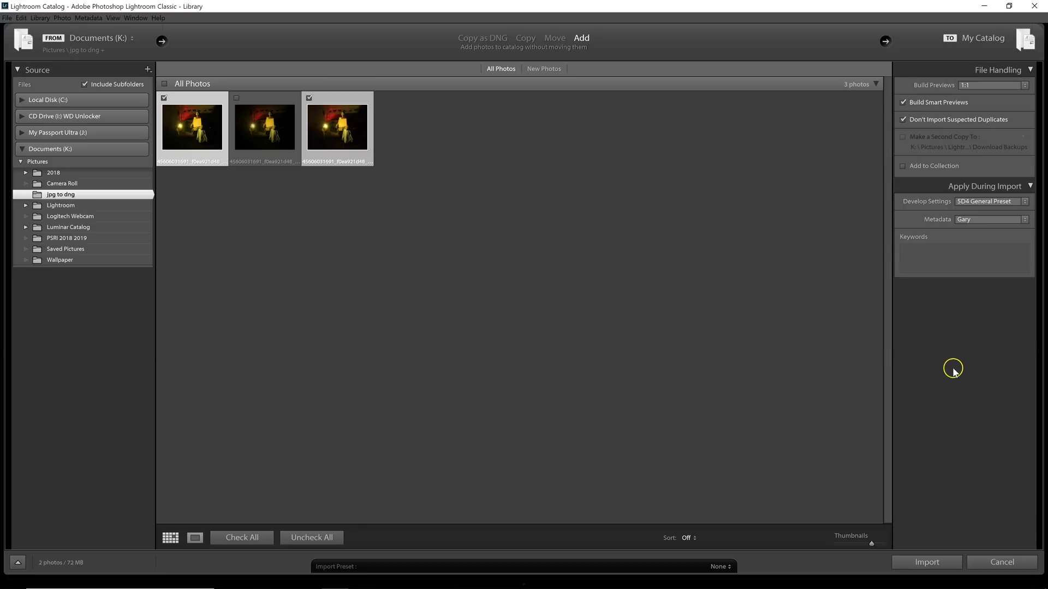
Set Develop Settings to None and import the JPEG and DNG
left_click(1022, 202)
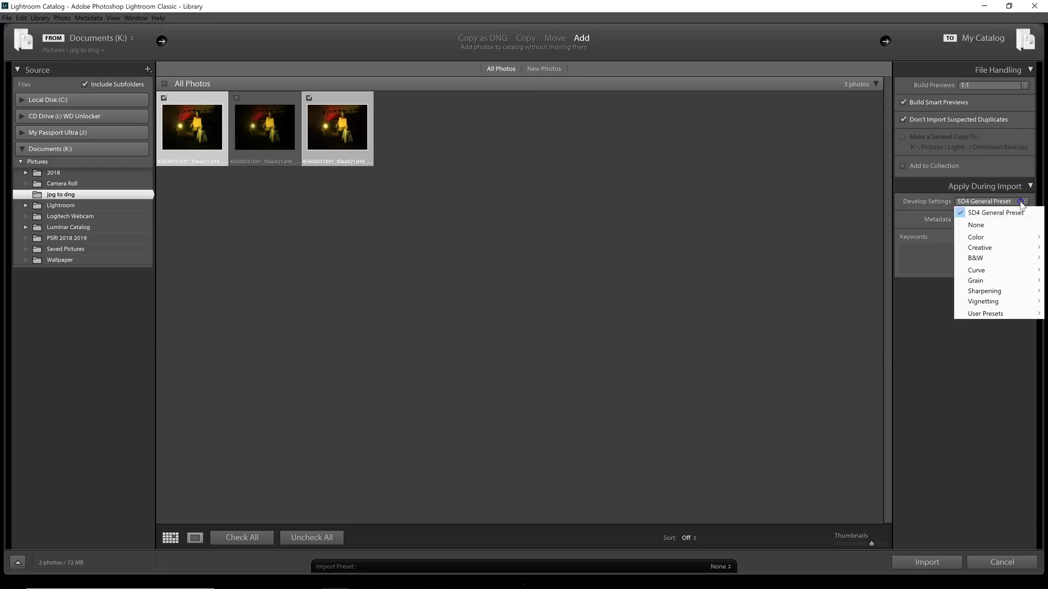
left_click(982, 222)
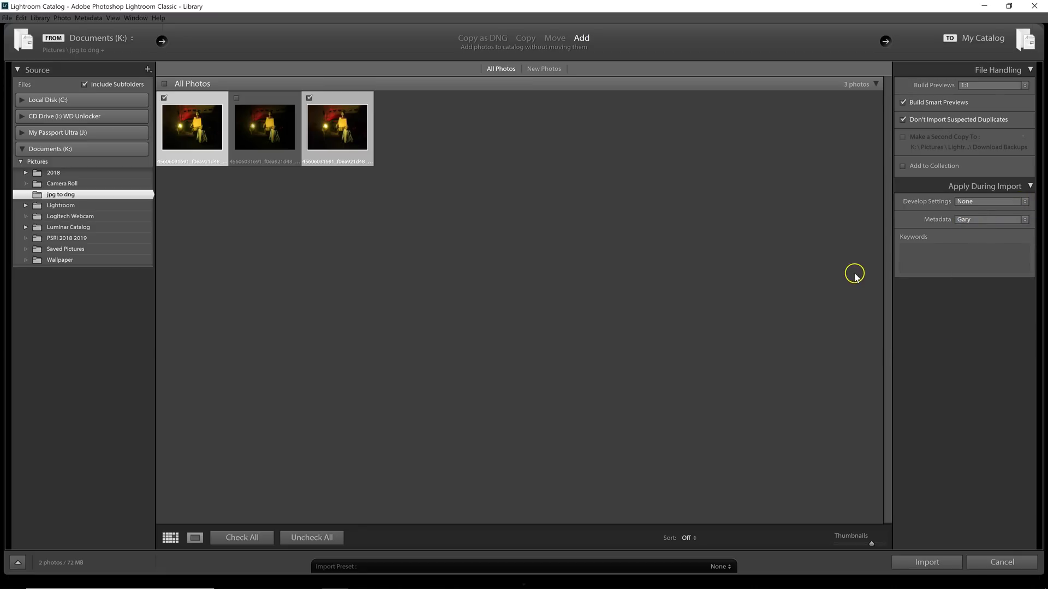
left_click(927, 563)
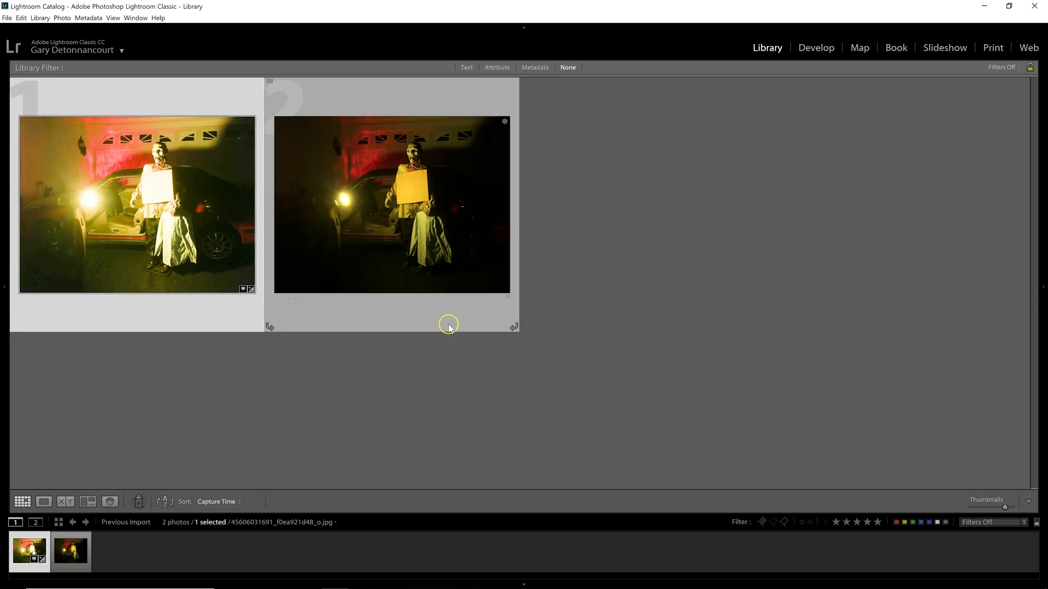
Inspect the DNG, then open the original night JPEG in the Develop module
left_click(411, 235)
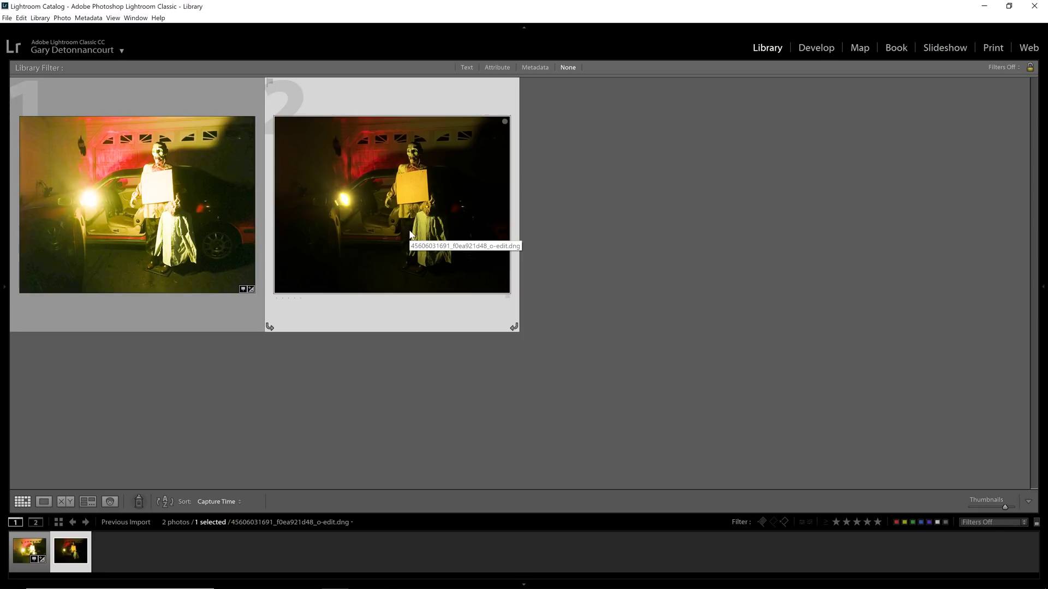
left_click(160, 217)
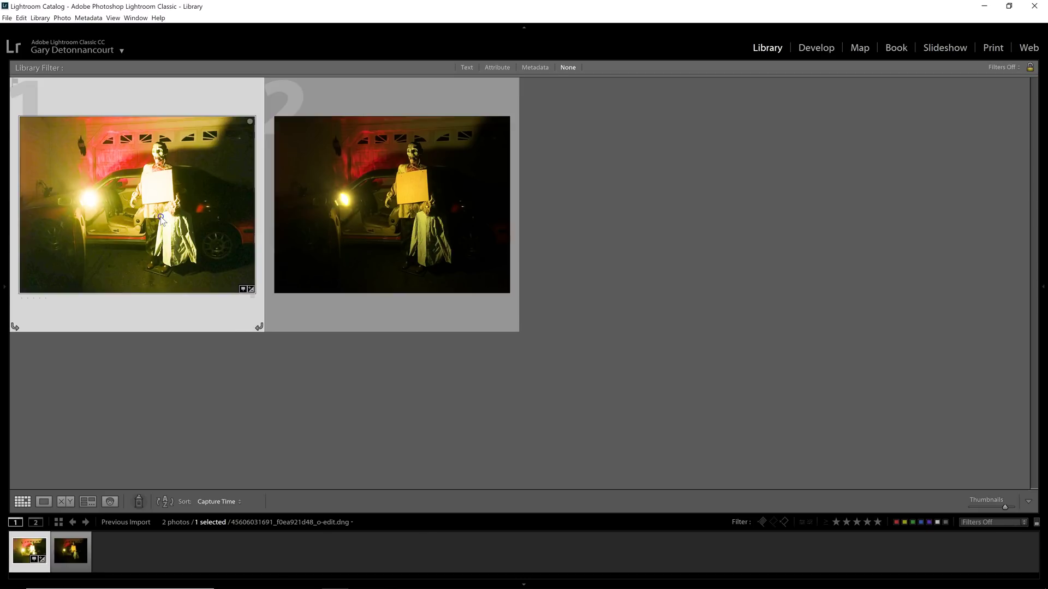
left_click(816, 48)
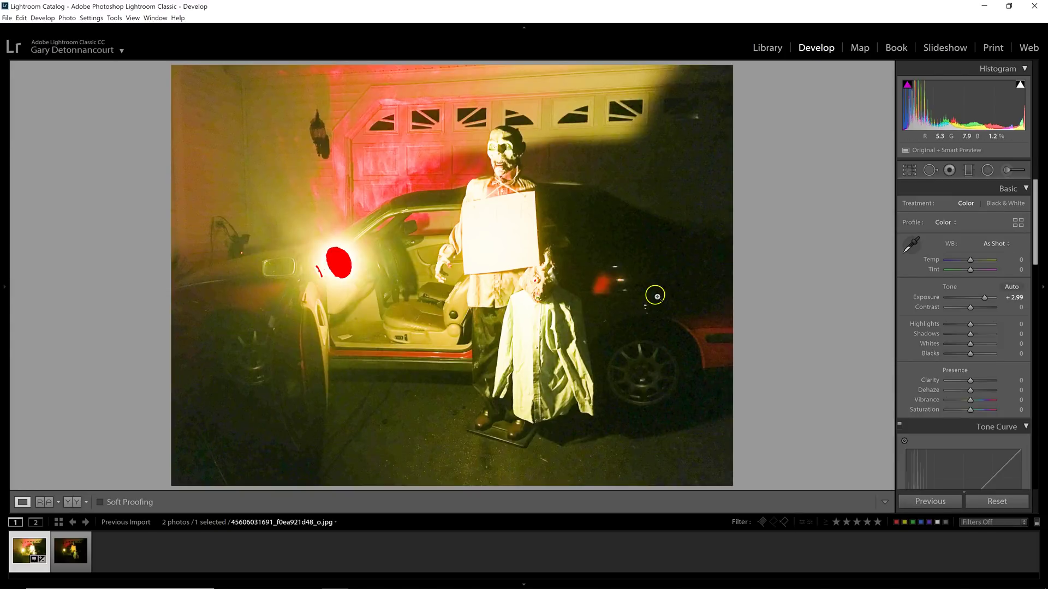
Reset the JPEG's adjustments and set its Exposure to exactly +3.00
left_click(1000, 500)
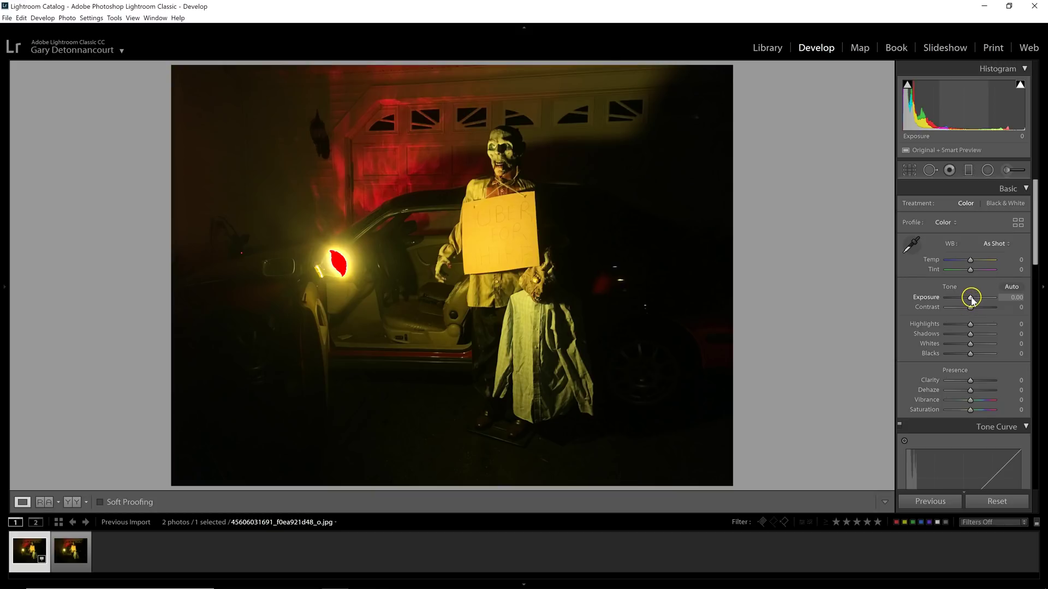
left_click_drag(971, 301, 987, 300)
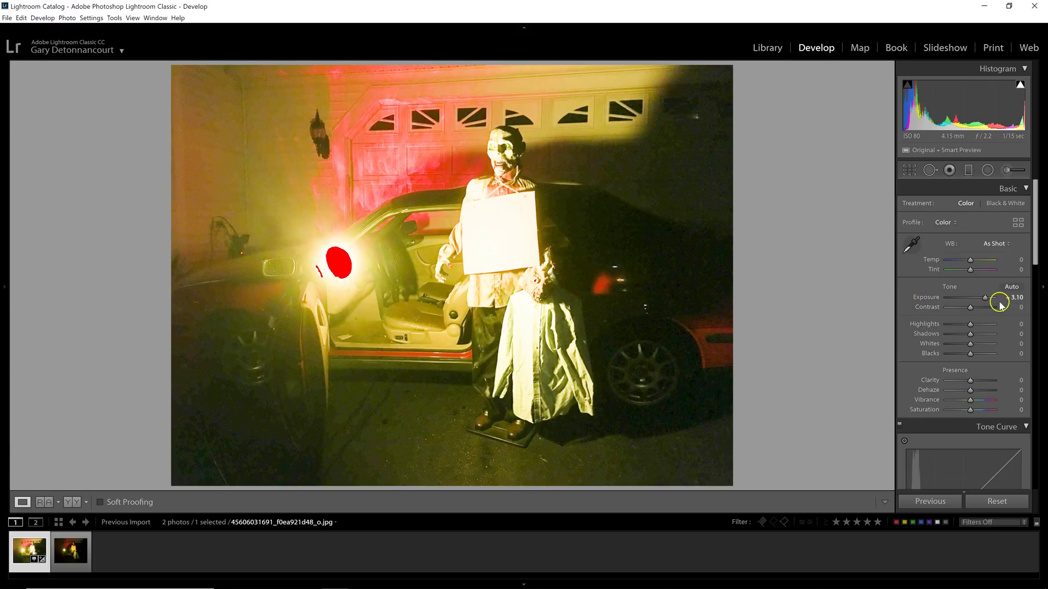
key("Down")
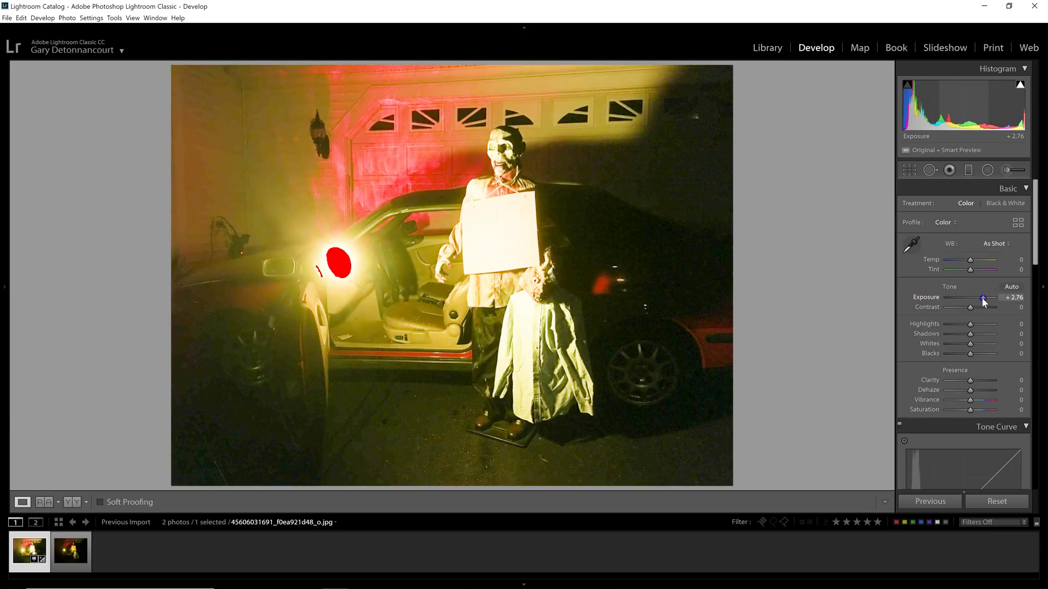
left_click(1013, 297)
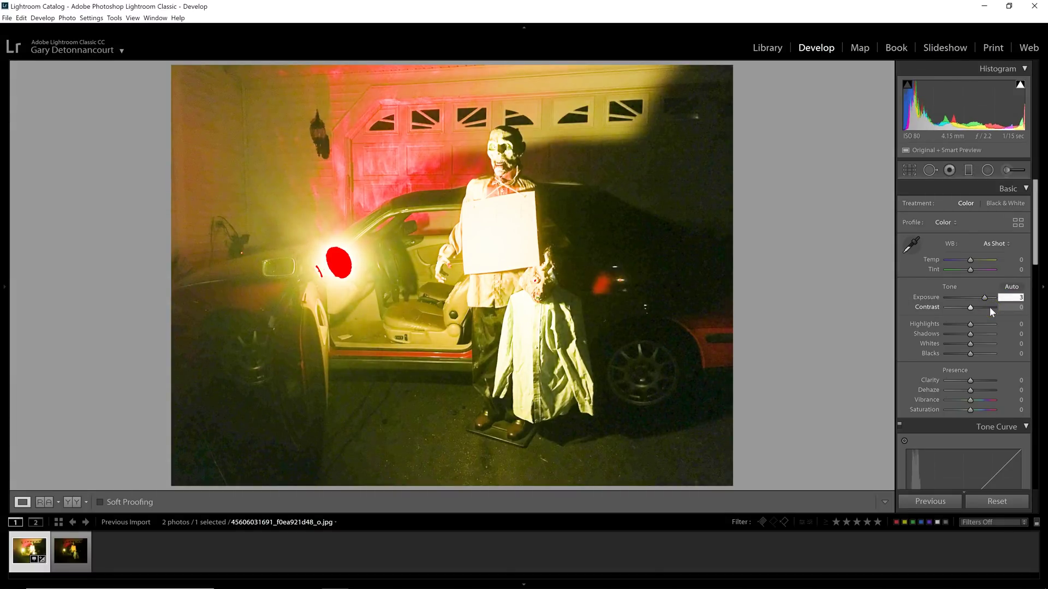
key("Return")
Set the DNG's Exposure to +3.00 and return to the Library grid
left_click(68, 557)
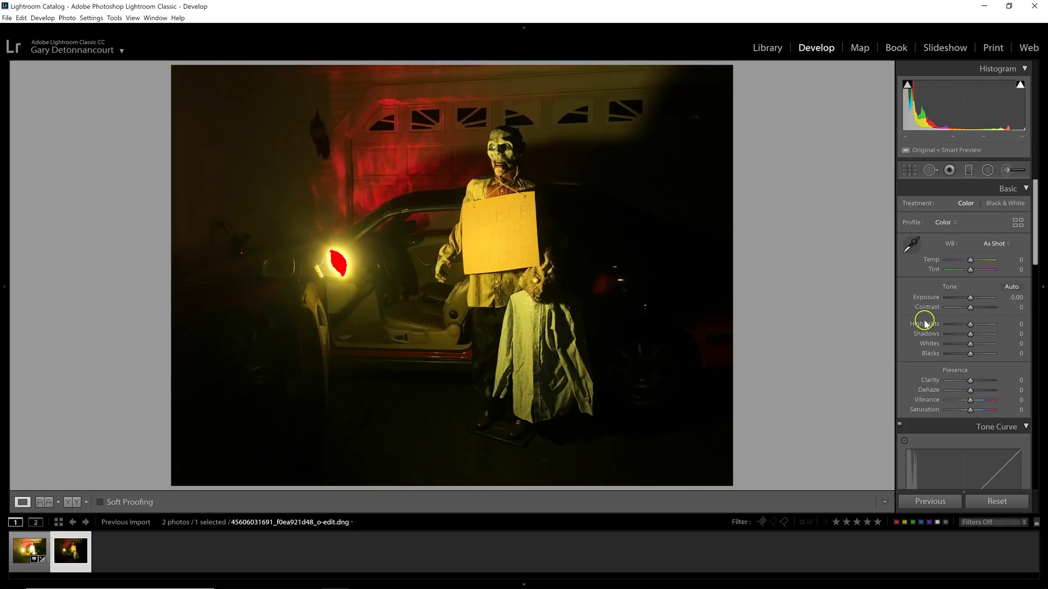
left_click(1013, 298)
type("3.00")
key("Return")
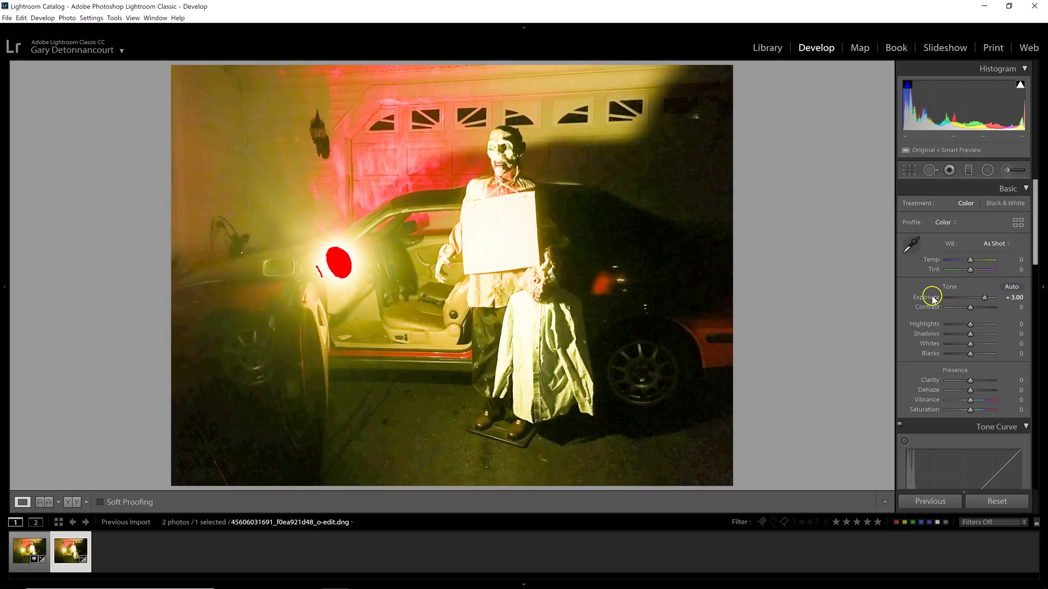
left_click(758, 48)
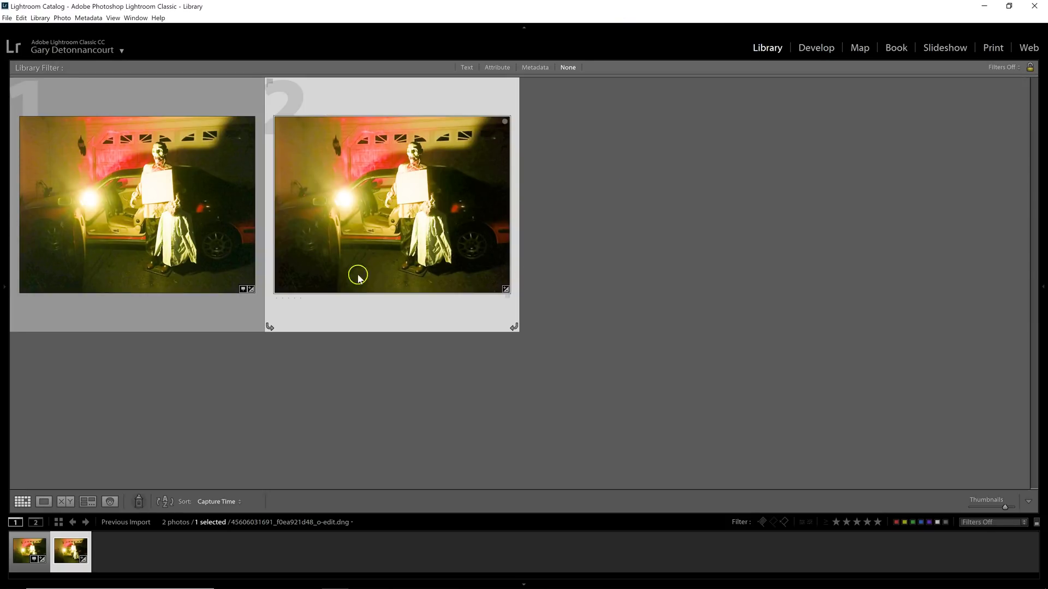
Select both the JPEG and DNG and show them side by side in Compare view
left_click(115, 247, "ctrl")
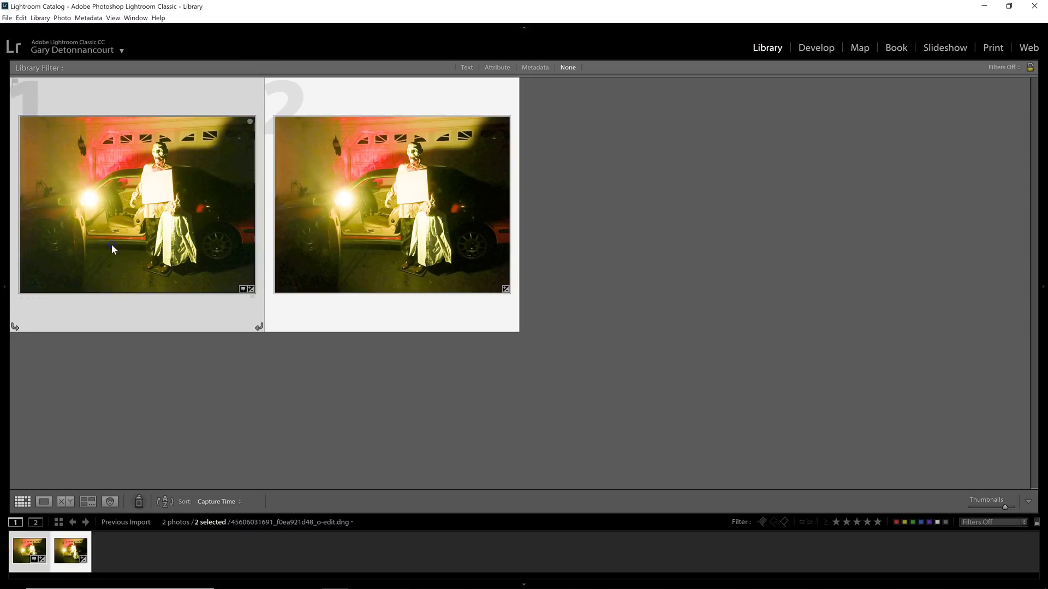
left_click(66, 501)
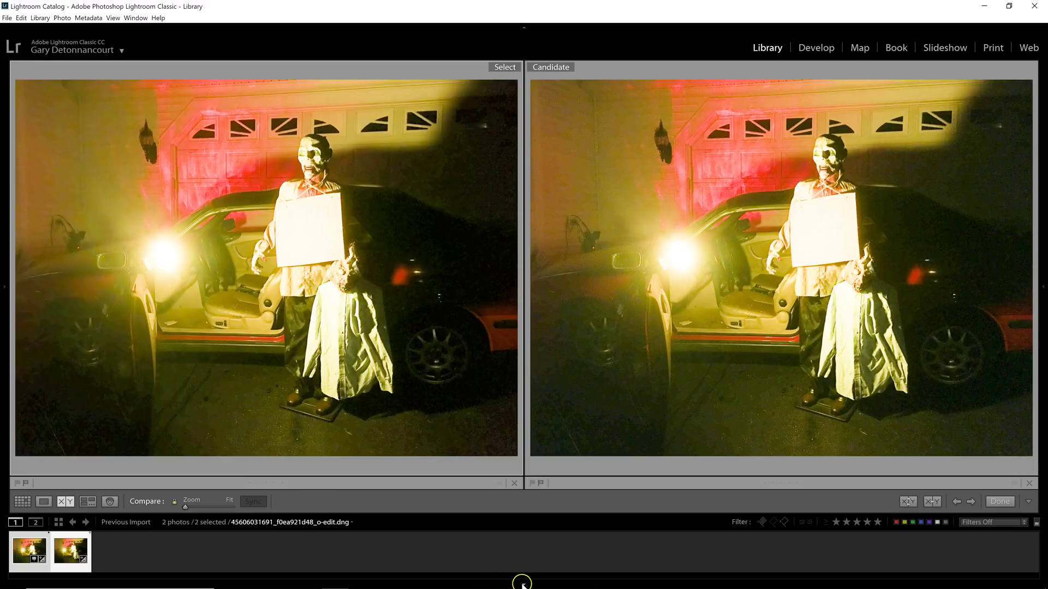